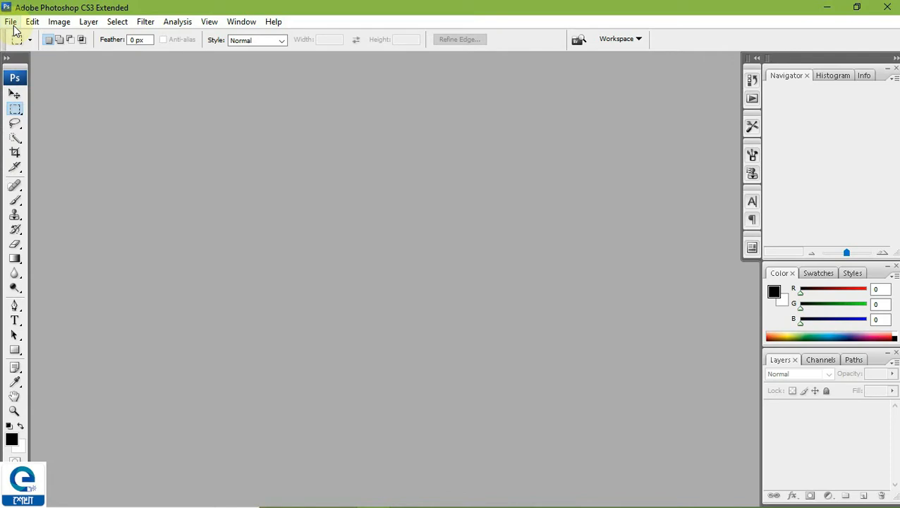
- Start a new document and name it cadbury
click(11, 22)
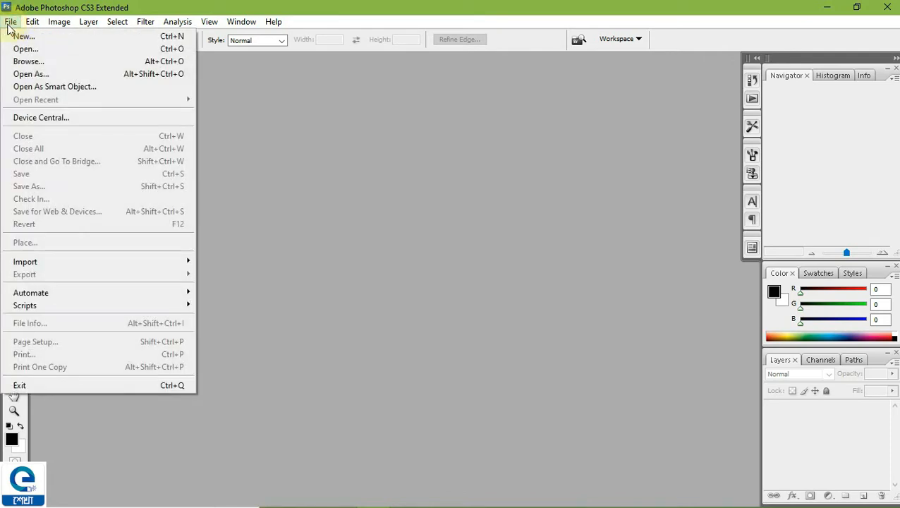
click(21, 37)
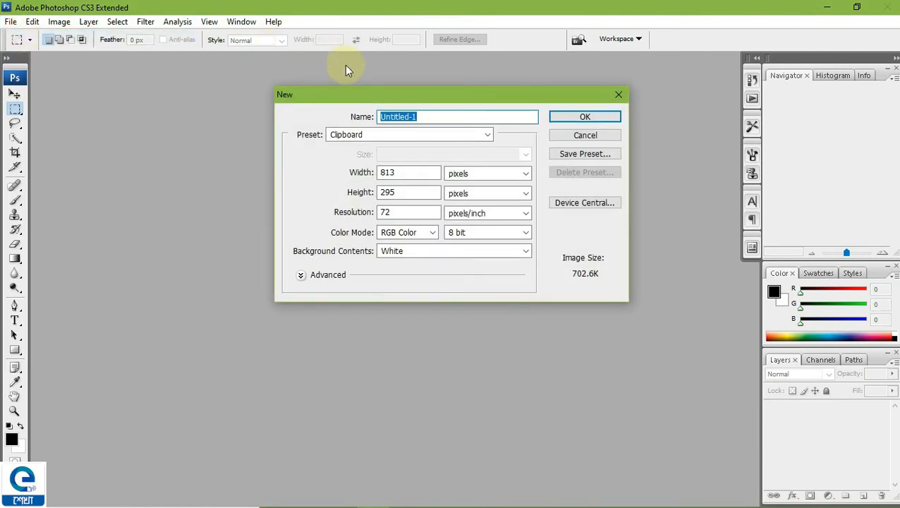
drag(350, 96, 325, 107)
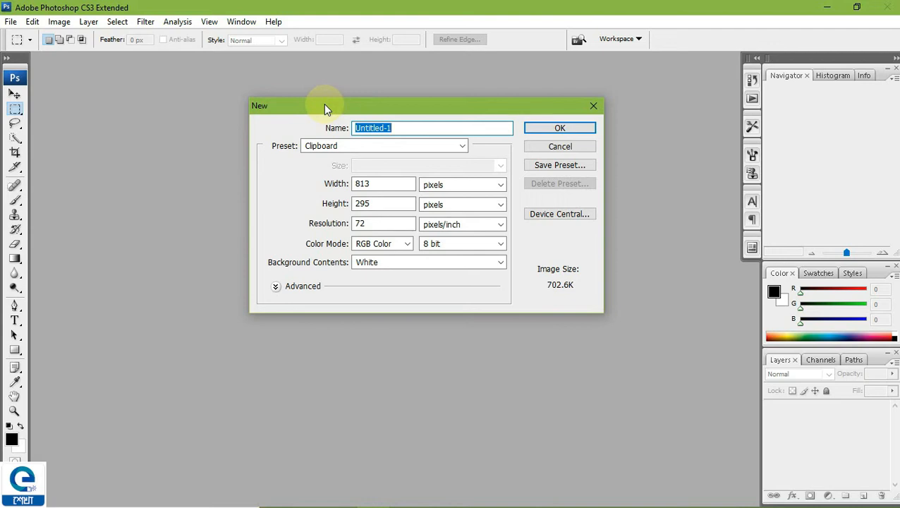
click(397, 127)
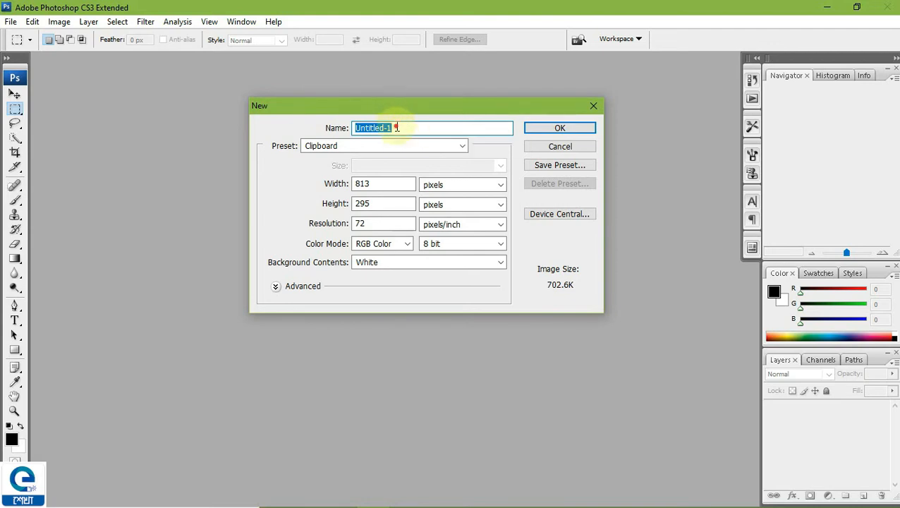
text(c)
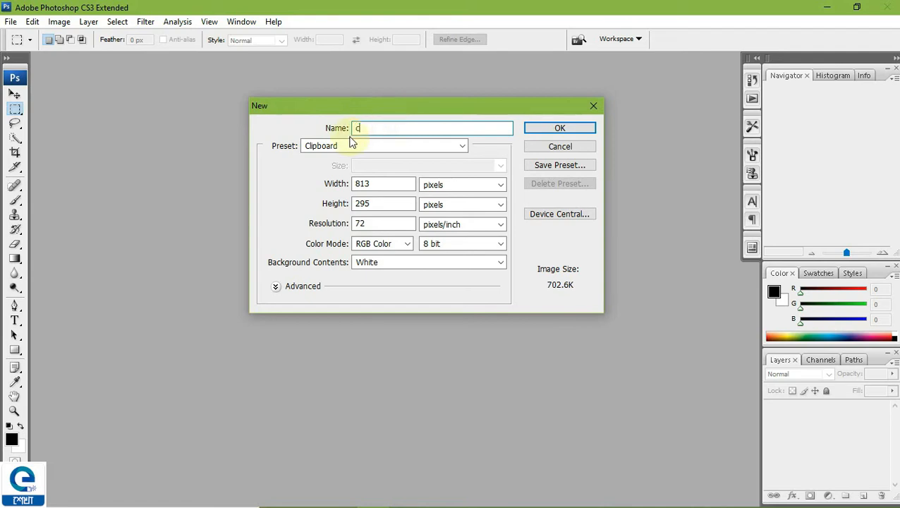
text(adbury)
- Set the new document to 800 by 600 pixels at 100 pixels/inch, create it, and center its window in the workspace
click(381, 183)
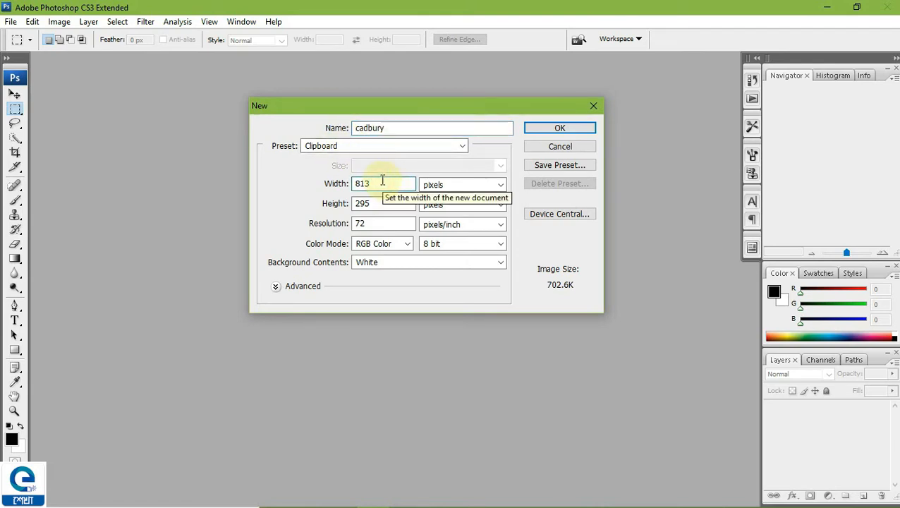
drag(383, 183, 287, 197)
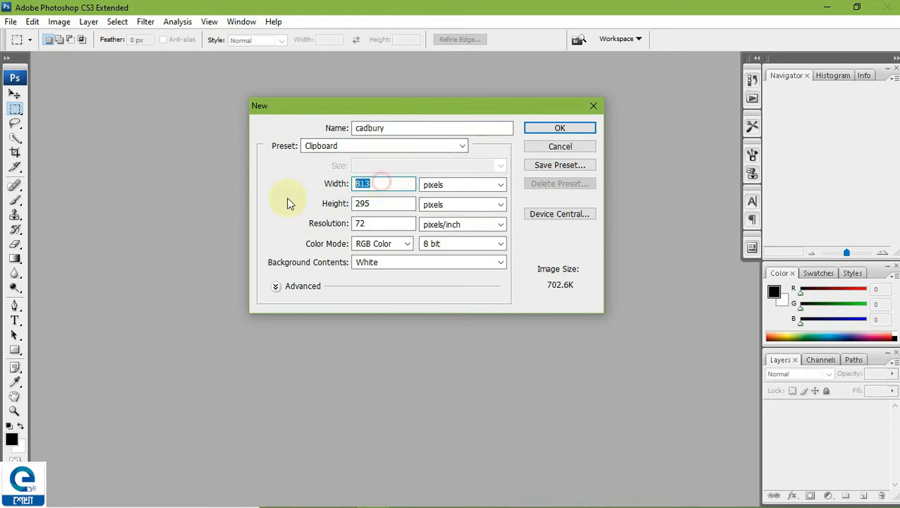
text(800)
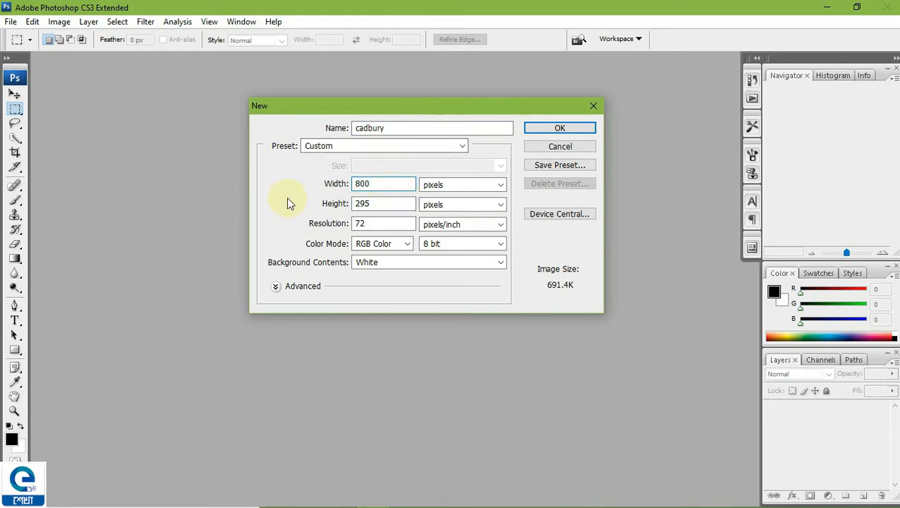
key(Tab)
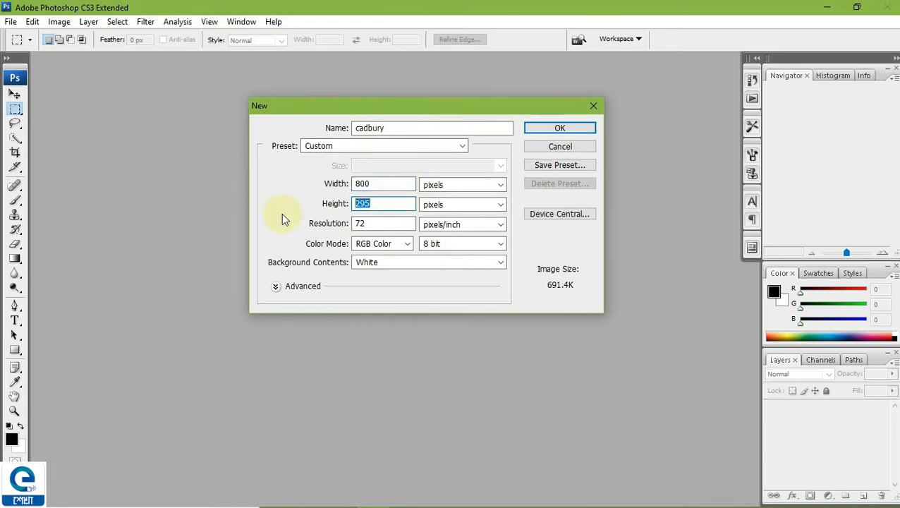
text(600)
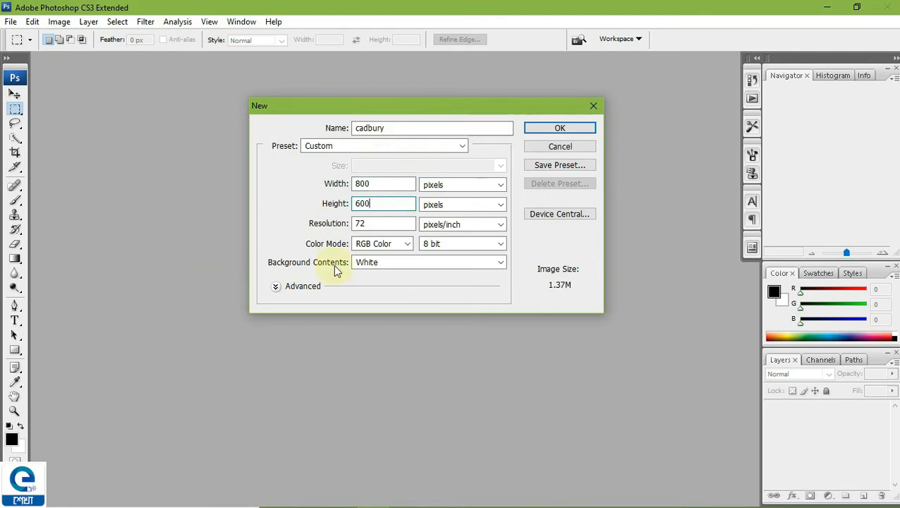
double_click(374, 223)
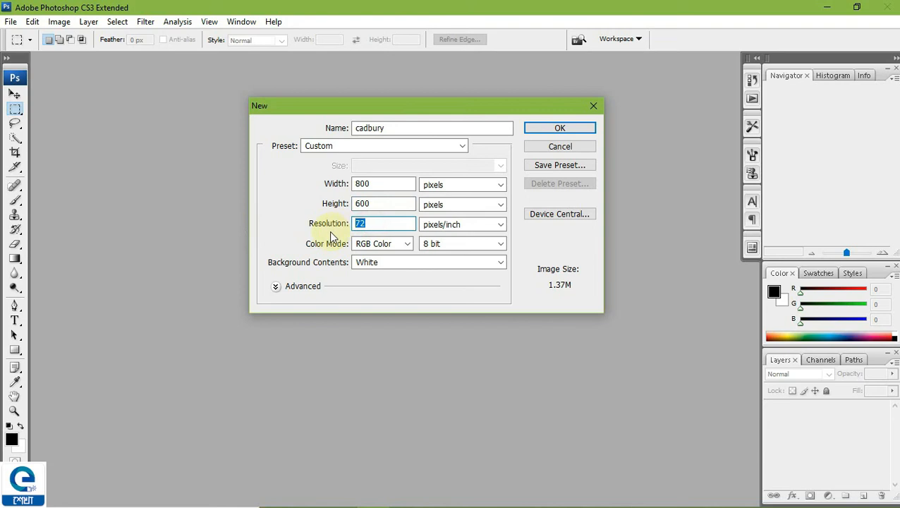
text(100)
click(583, 132)
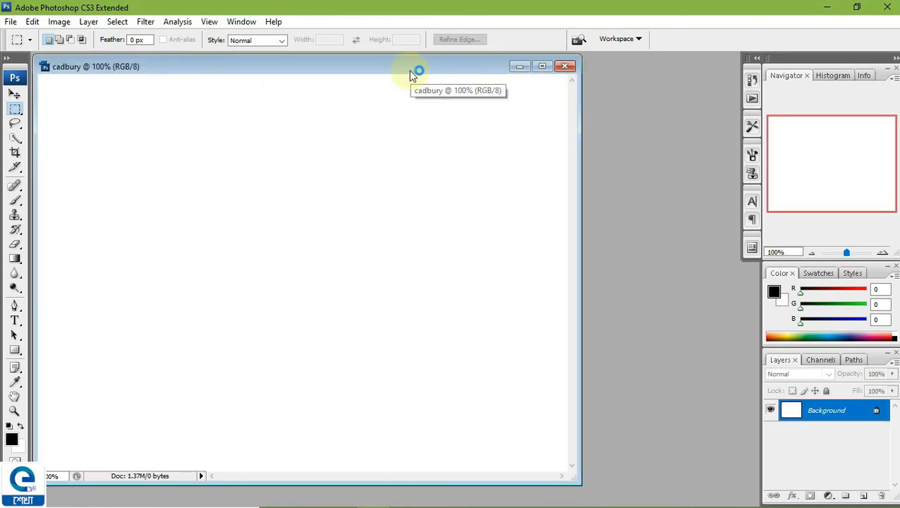
drag(412, 75, 502, 82)
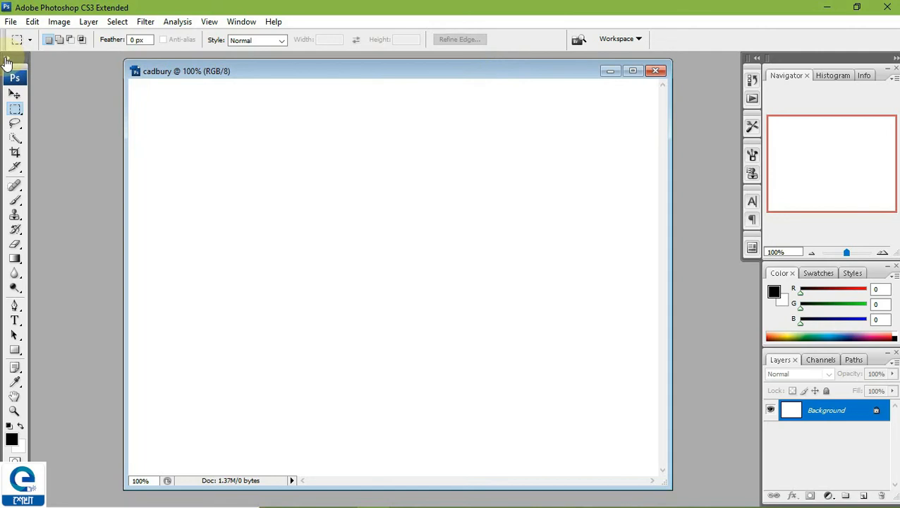
- Make a small rectangular marquee selection near the canvas's upper-left corner
click(17, 109)
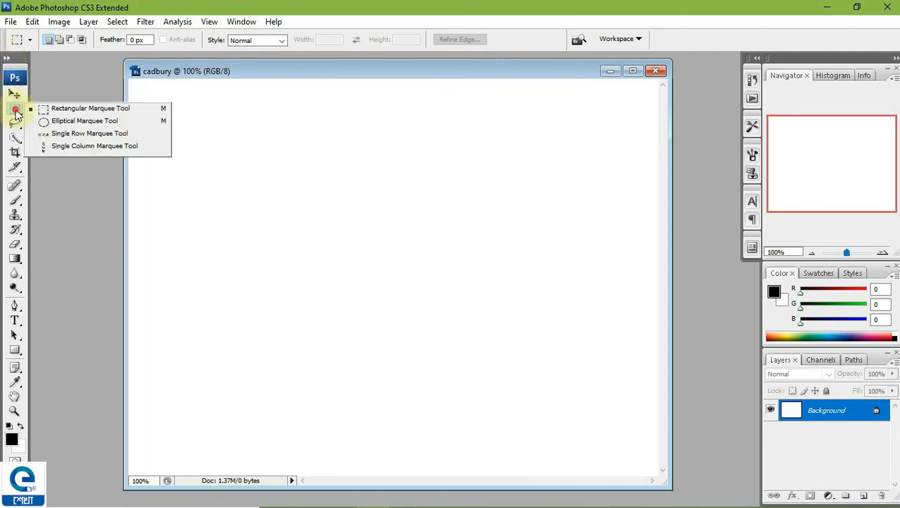
click(56, 109)
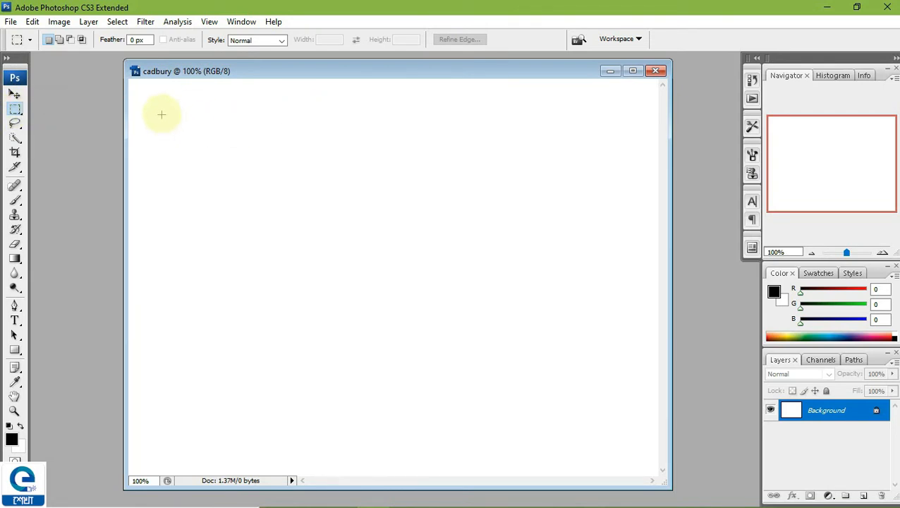
drag(172, 119, 263, 196)
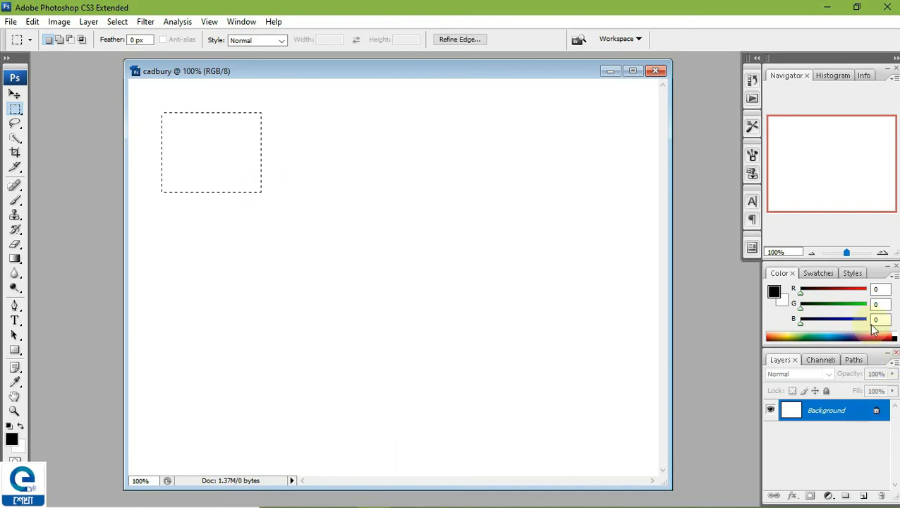
- Add a new layer and fill the rectangular selection on it with the Darker Red Orange swatch
click(866, 498)
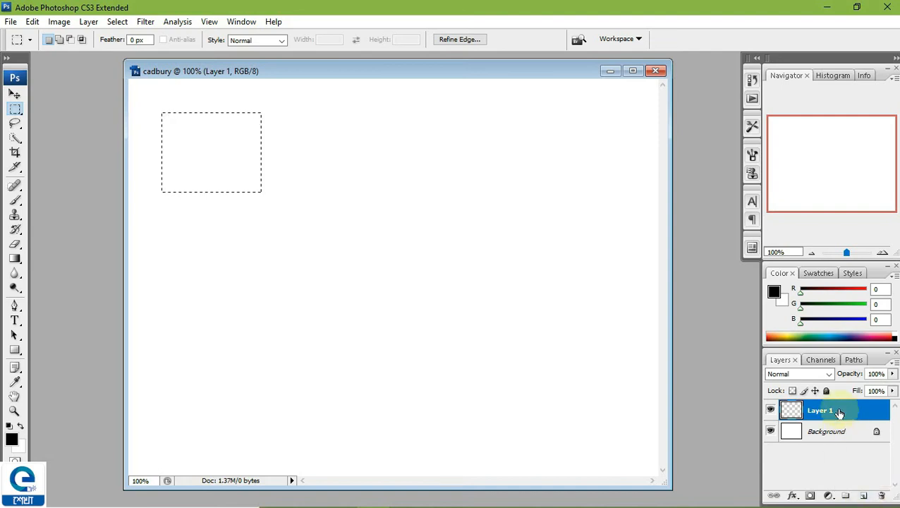
click(820, 274)
click(779, 326)
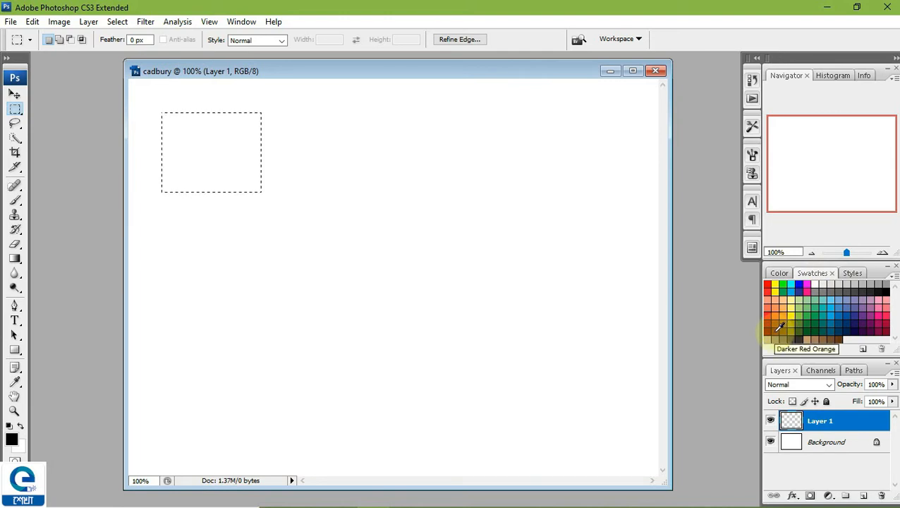
click(779, 326)
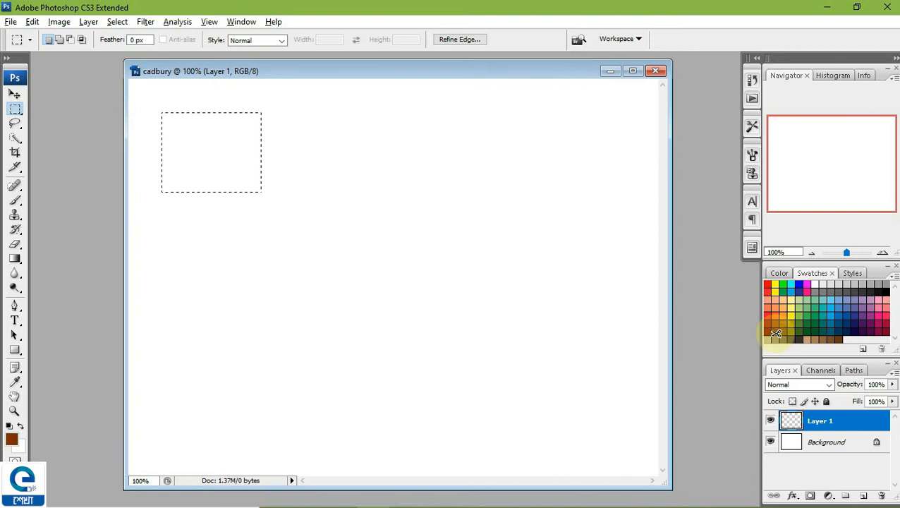
key(alt+BackSpace)
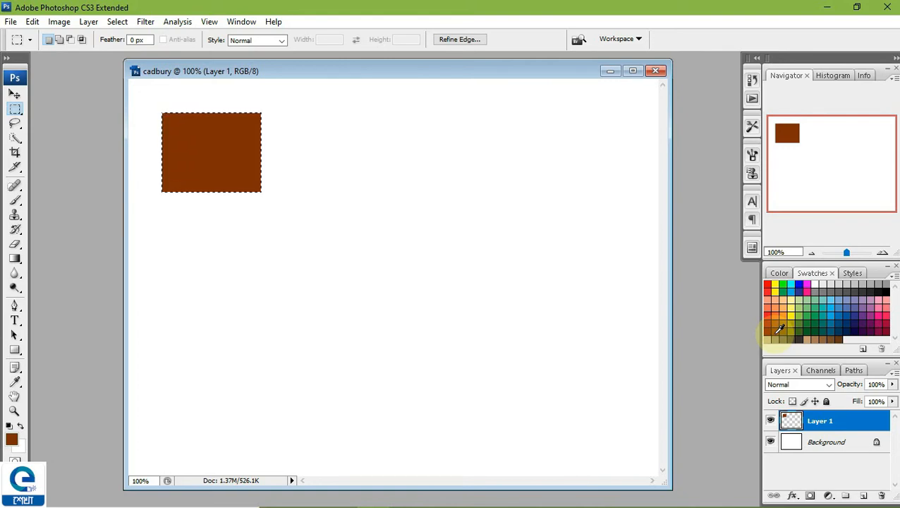
- Add a Bevel and Emboss effect to the brown rectangle's layer, keeping Inner Bevel and using the Chisel Hard technique
click(793, 496)
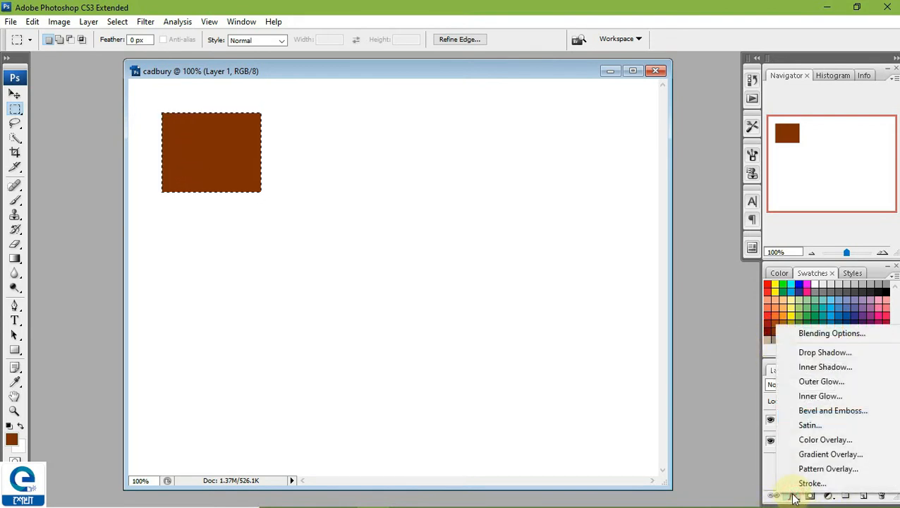
click(811, 413)
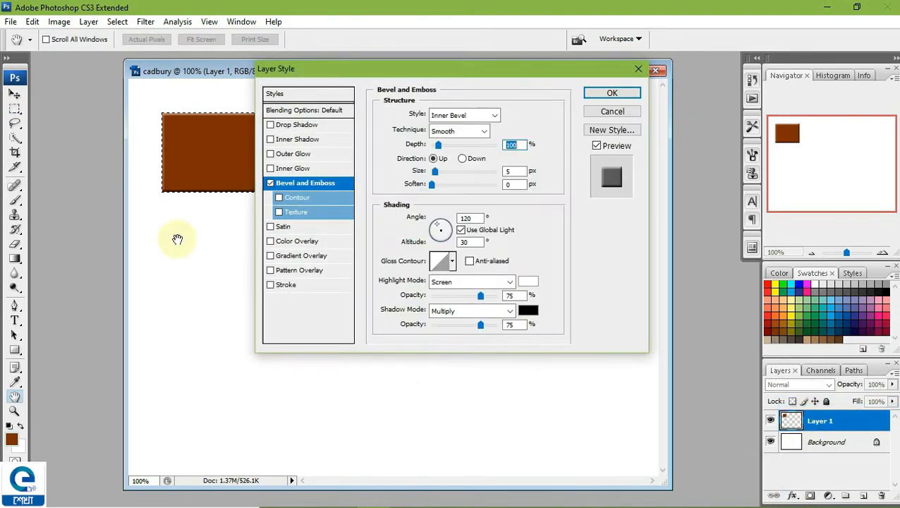
drag(401, 69, 490, 112)
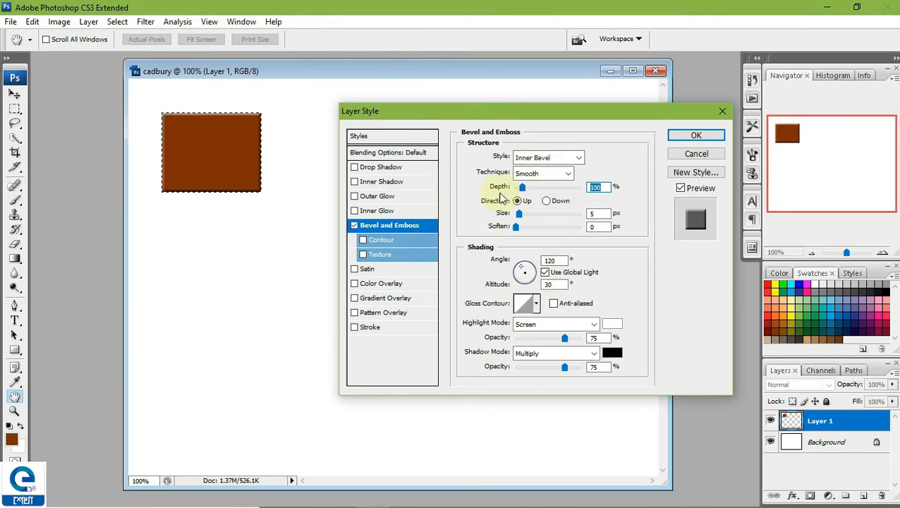
click(548, 159)
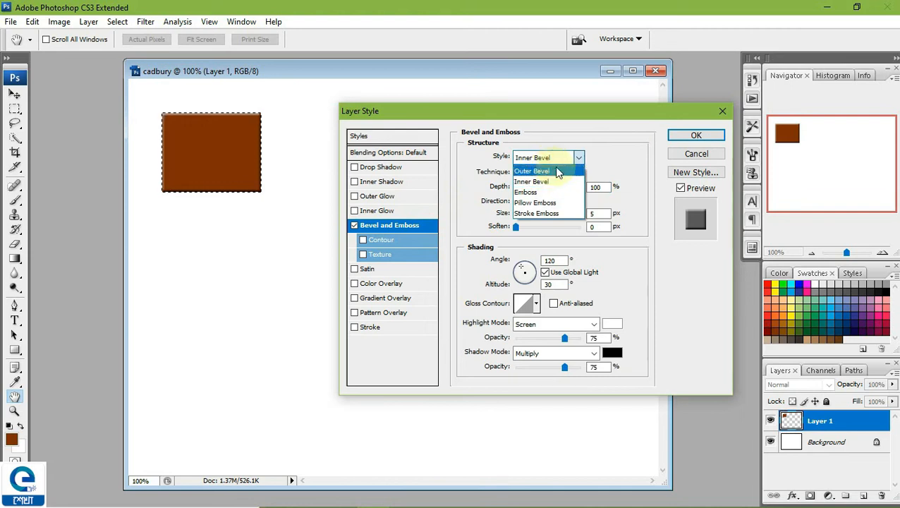
click(569, 156)
click(543, 173)
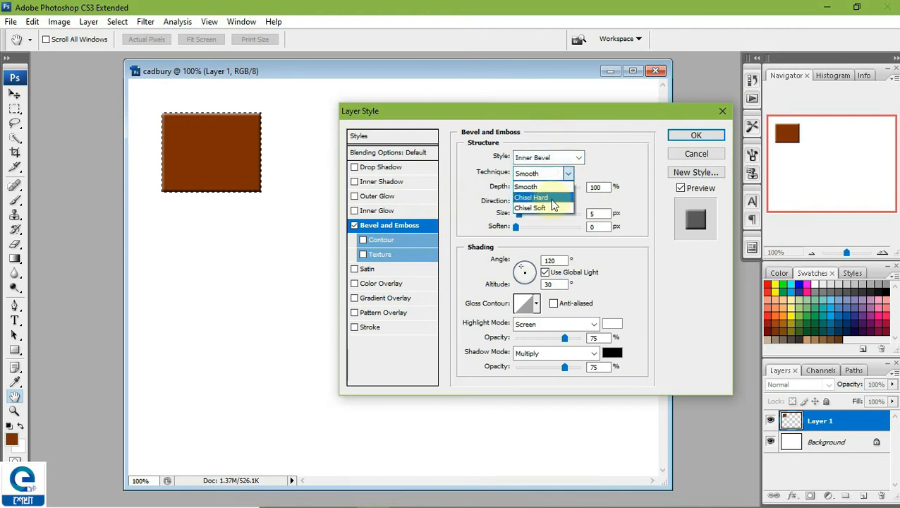
click(553, 201)
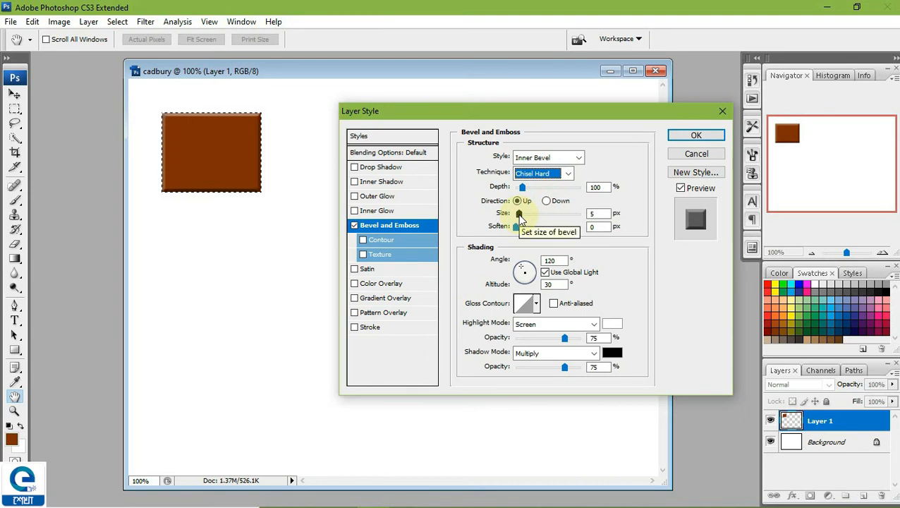
- Set the bevel size to 24 px and soften to 1 px, apply the layer style, and deselect the rectangle
drag(518, 215, 533, 224)
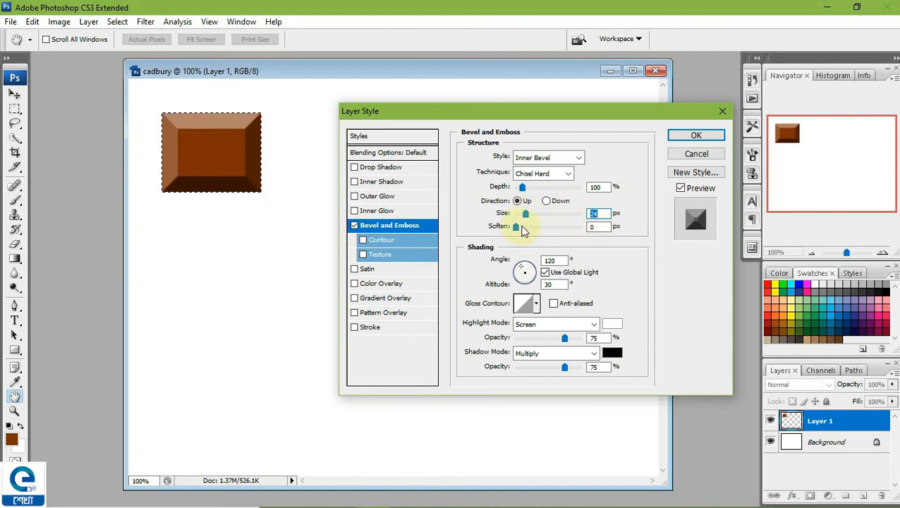
drag(518, 231, 525, 242)
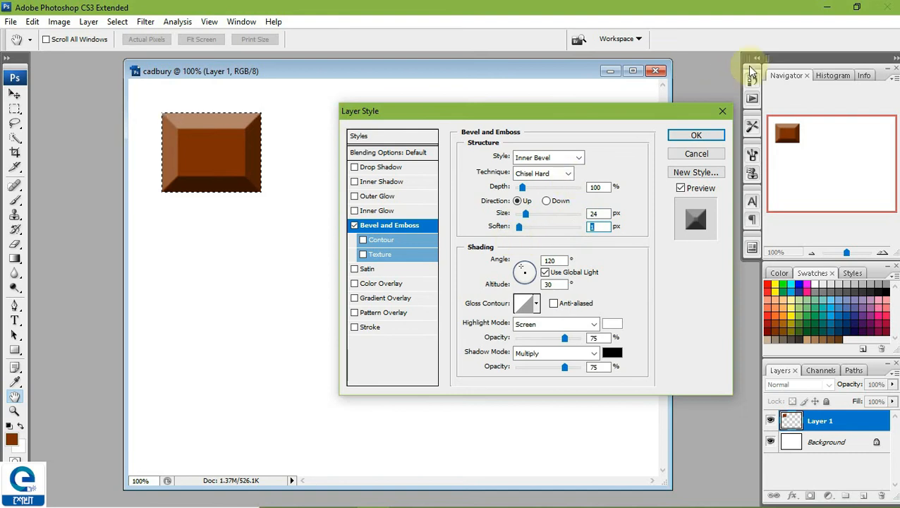
click(709, 139)
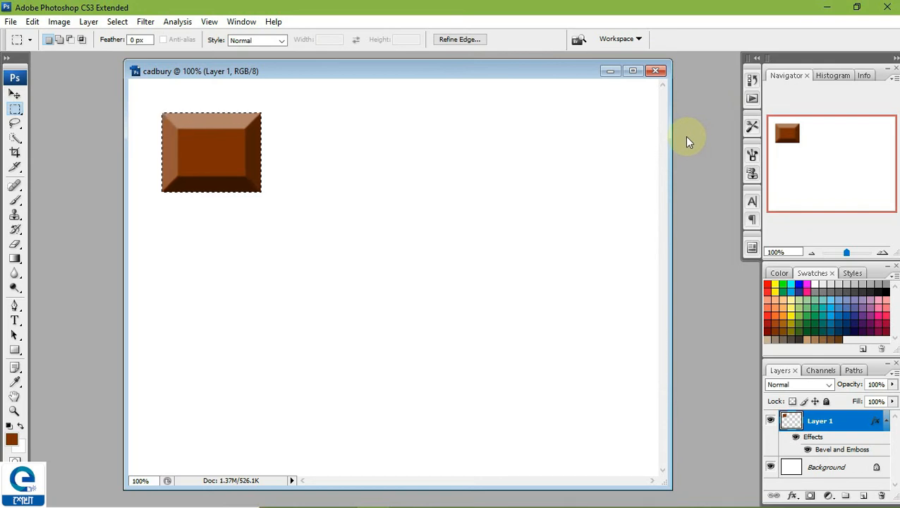
key(ctrl+d)
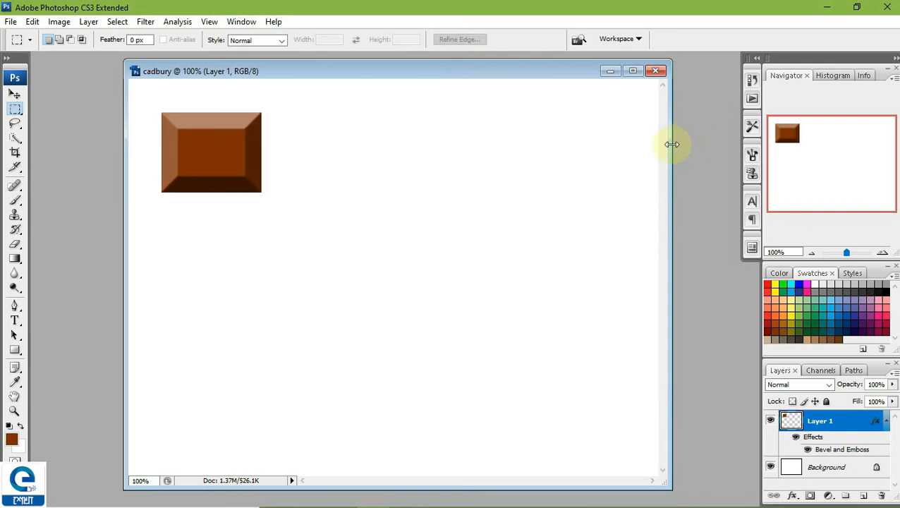
- Add the text "Cadbury" on the flat center of the brown beveled block with the Horizontal Type tool
click(17, 321)
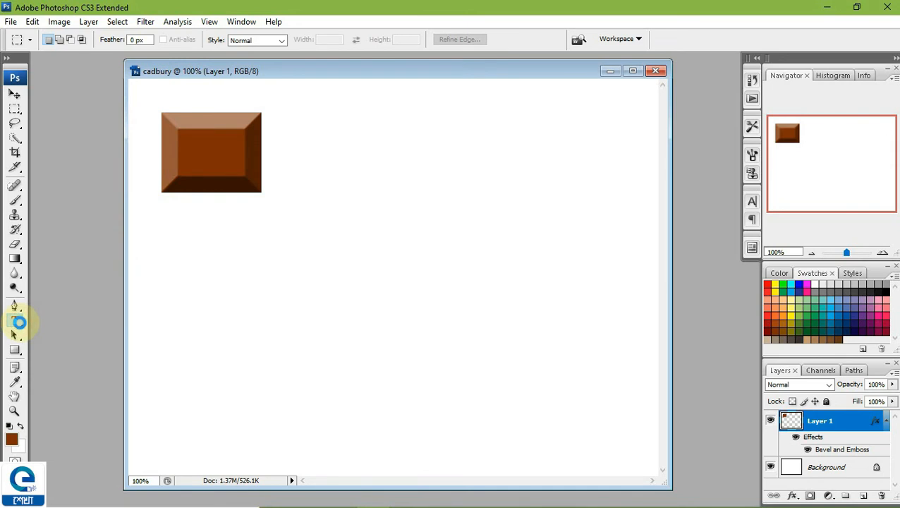
click(180, 160)
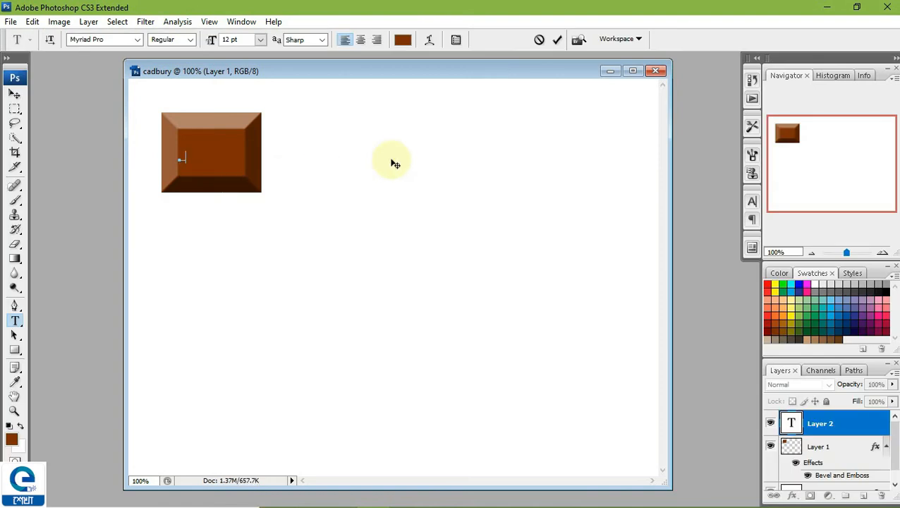
text(Cadbury)
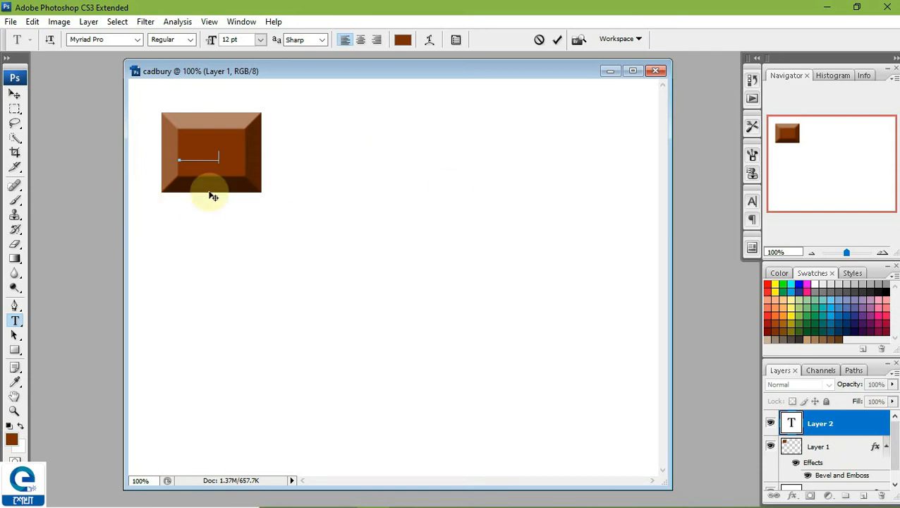
- Enlarge the "Cadbury" text on the brown block to 20 pt and commit the text
click(235, 154)
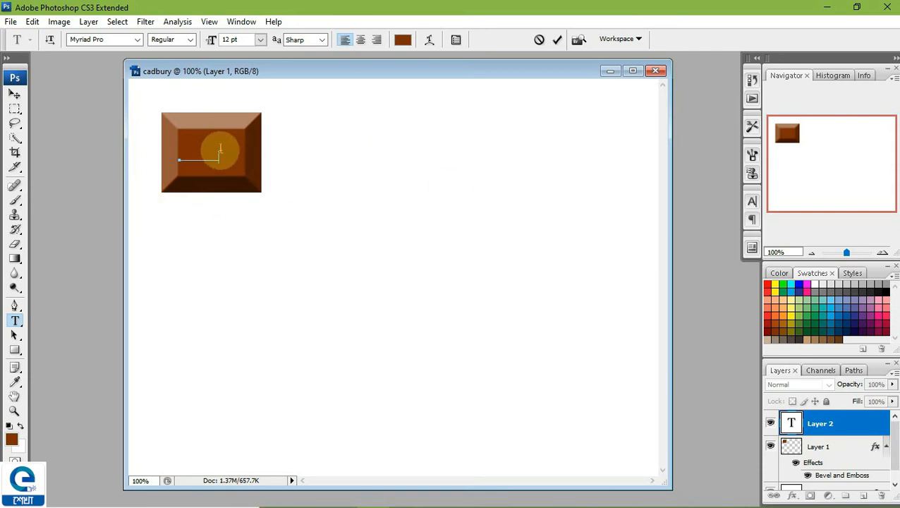
double_click(228, 153)
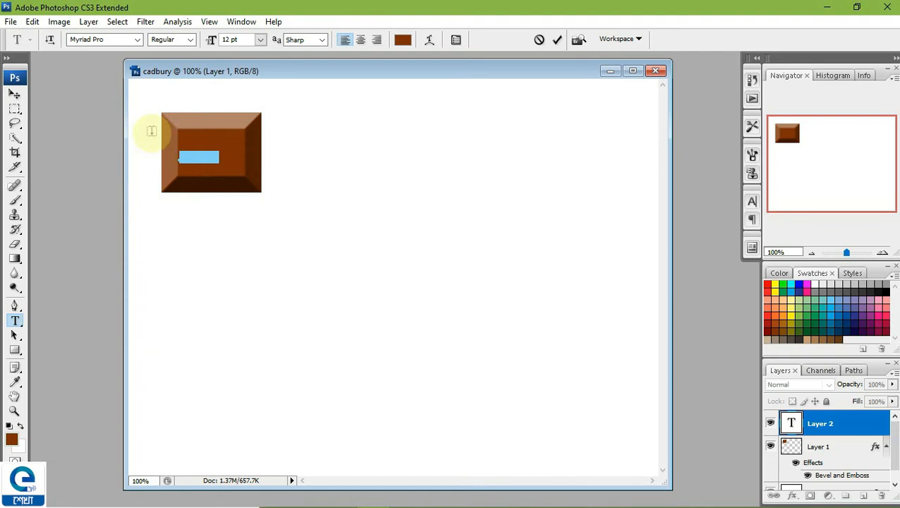
key(ctrl+shift+period)
key(ctrl+shift+period)
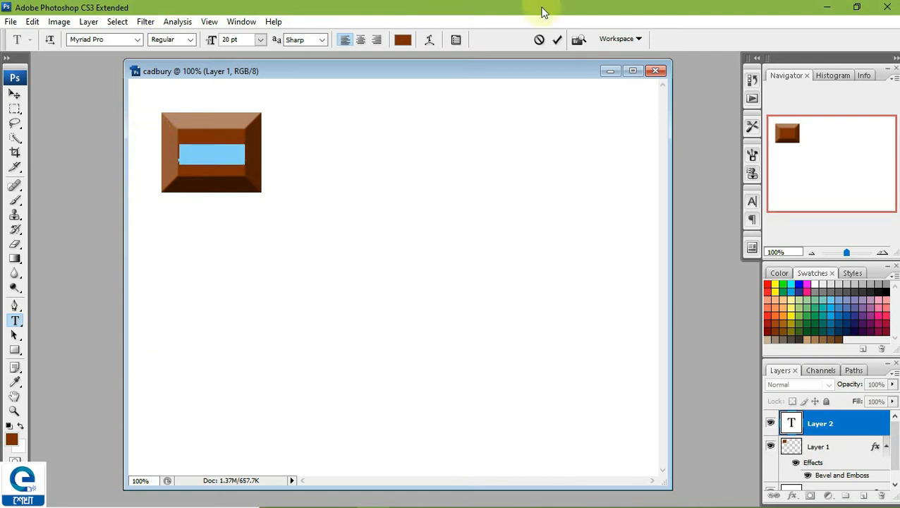
click(558, 41)
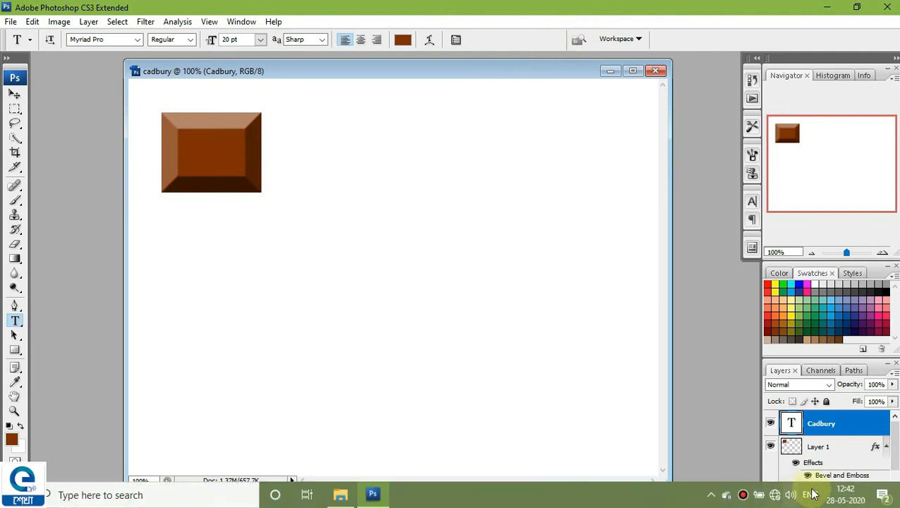
- Add a Bevel and Emboss effect to the "Cadbury" text layer using the Pillow Emboss style
click(793, 495)
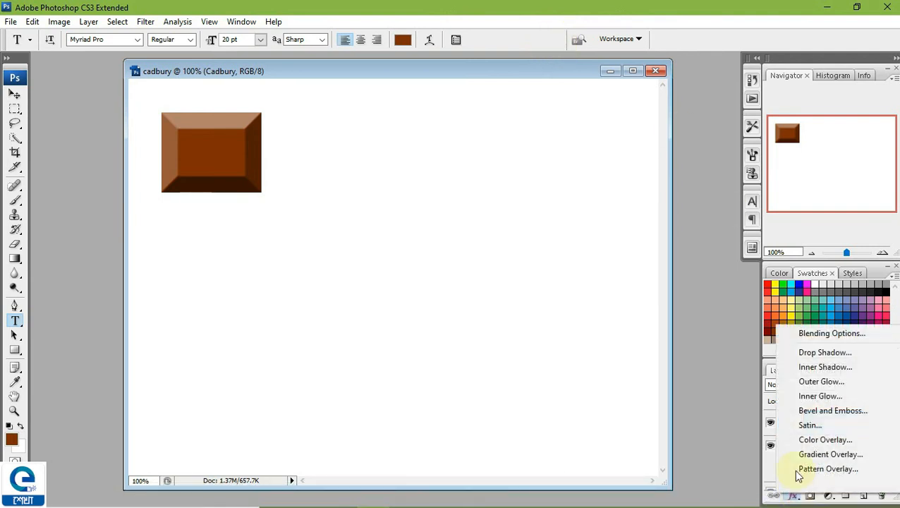
click(843, 413)
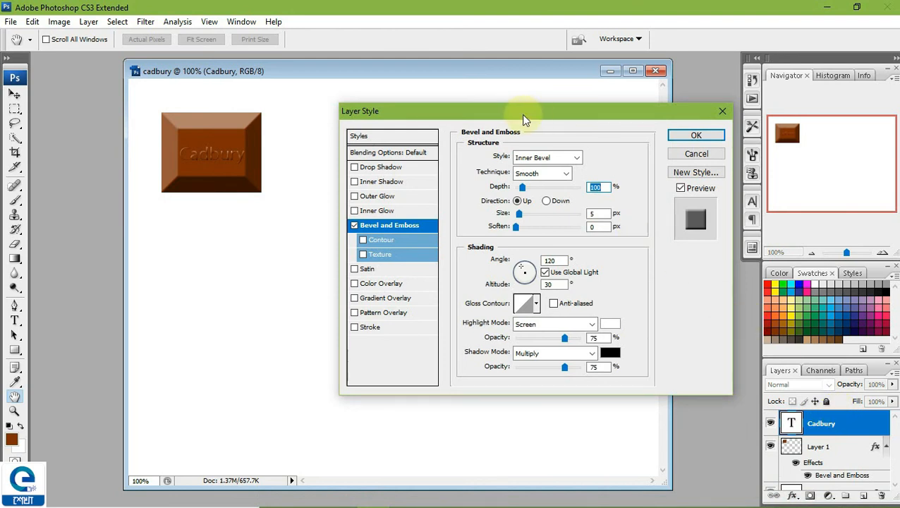
click(539, 158)
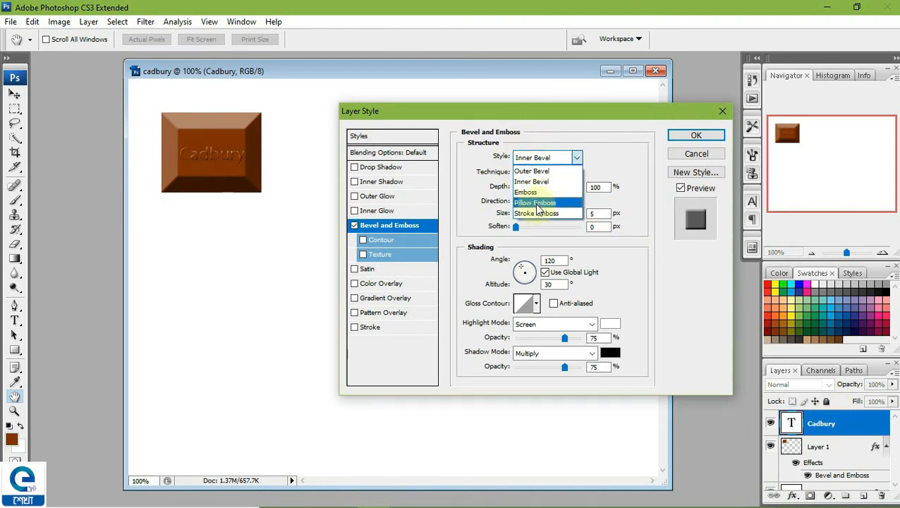
click(537, 204)
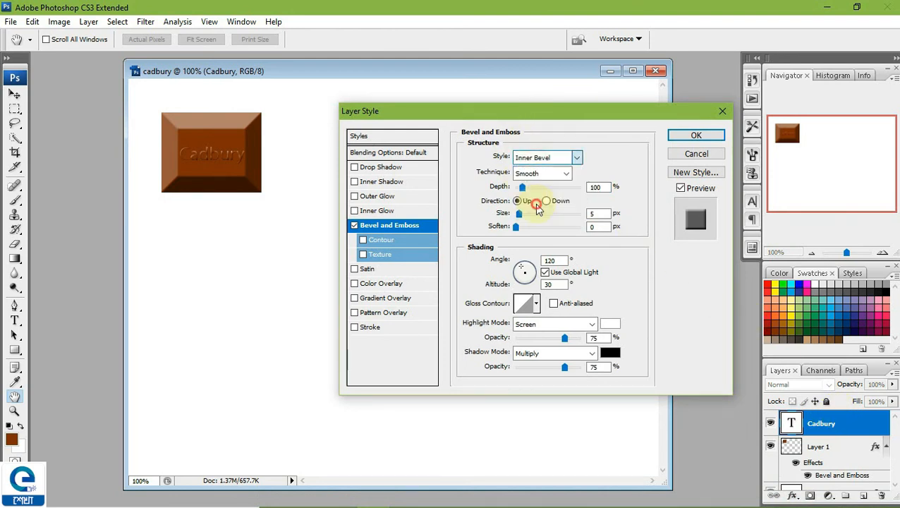
click(697, 139)
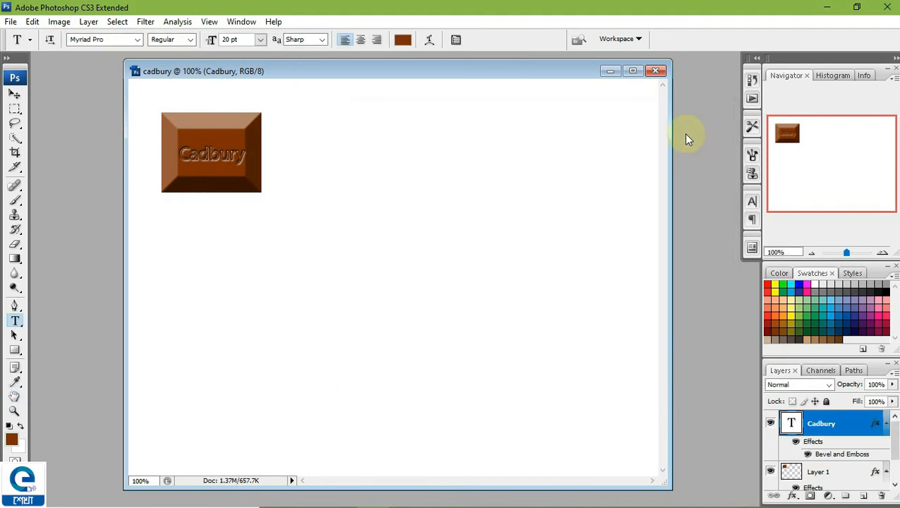
- Rotate the "Cadbury" text counterclockwise to about -31.8° so it slants upward across the block, and apply the transform
key(ctrl+t)
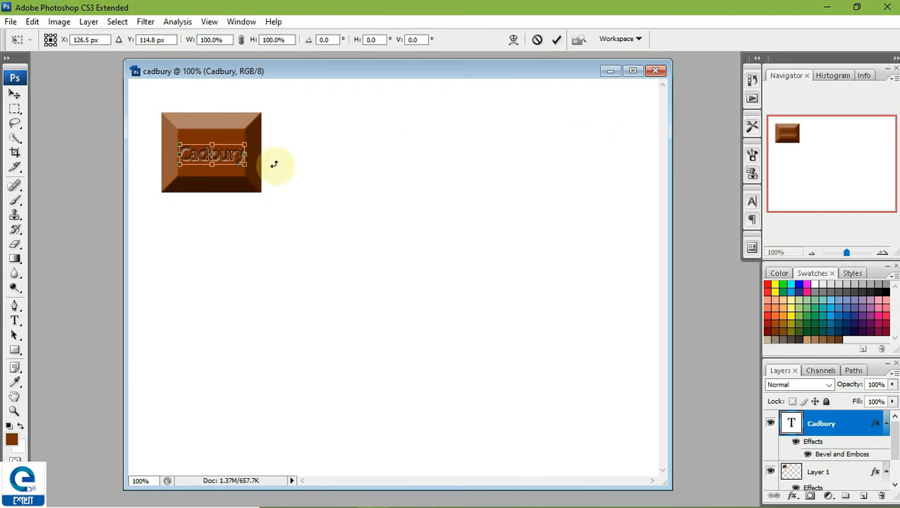
drag(273, 164, 298, 140)
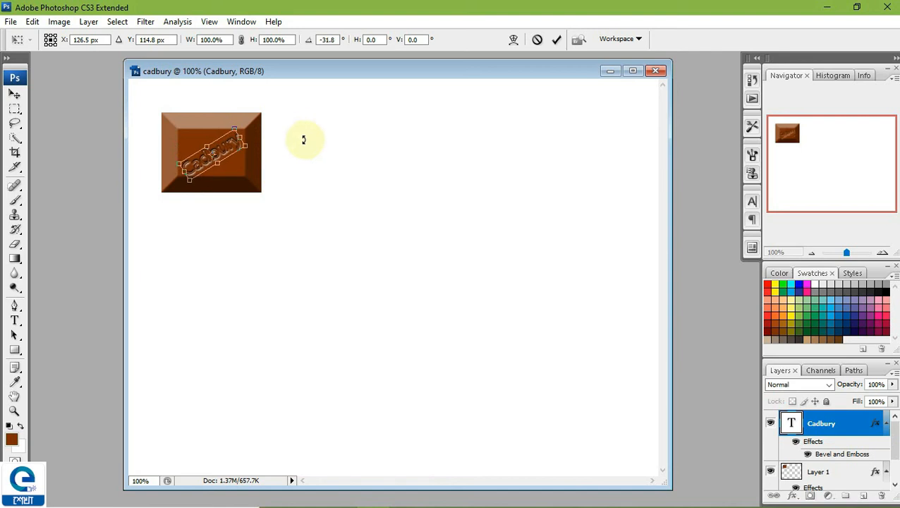
click(556, 43)
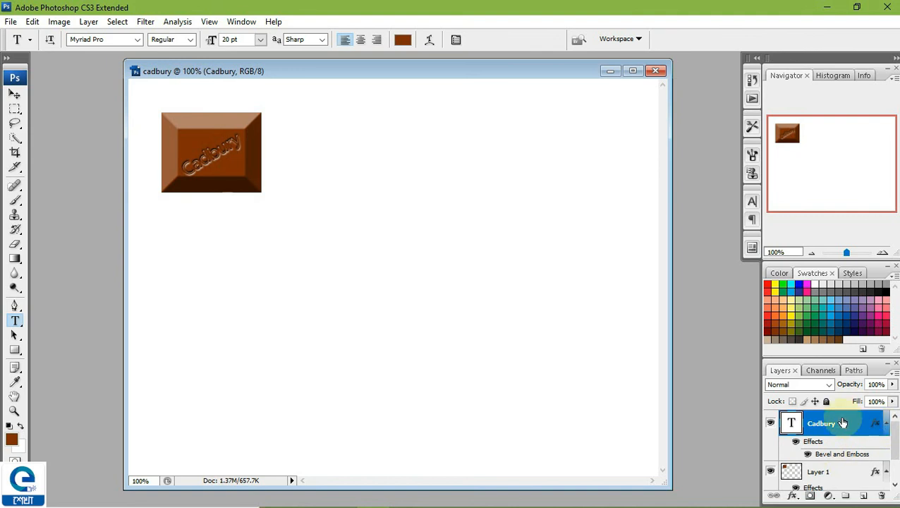
- Merge the "Cadbury" text layer with Layer 1 and duplicate the merged chocolate piece into an adjoining grid of two columns and three rows
shift+click(838, 471)
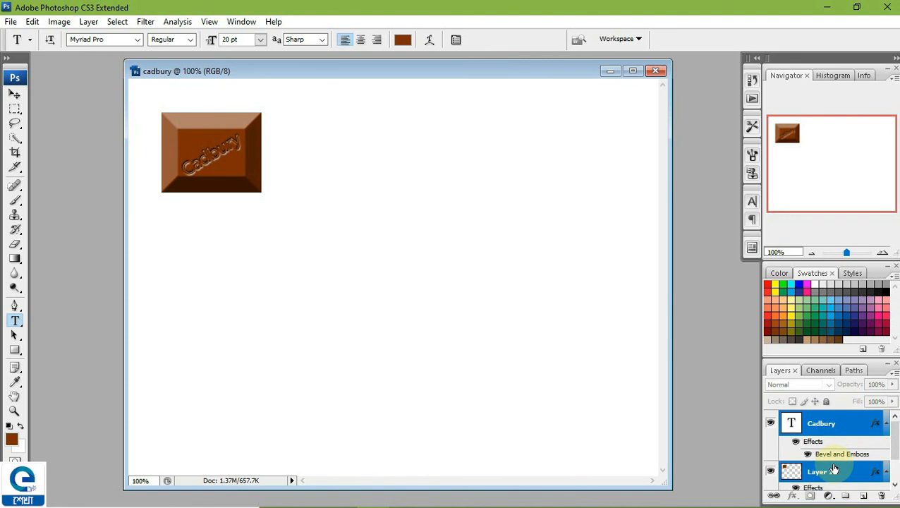
right_click(821, 422)
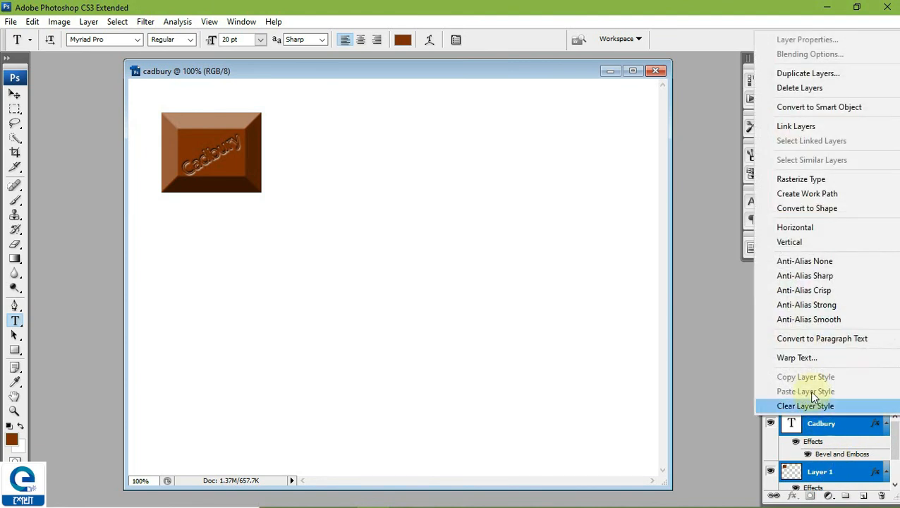
click(831, 424)
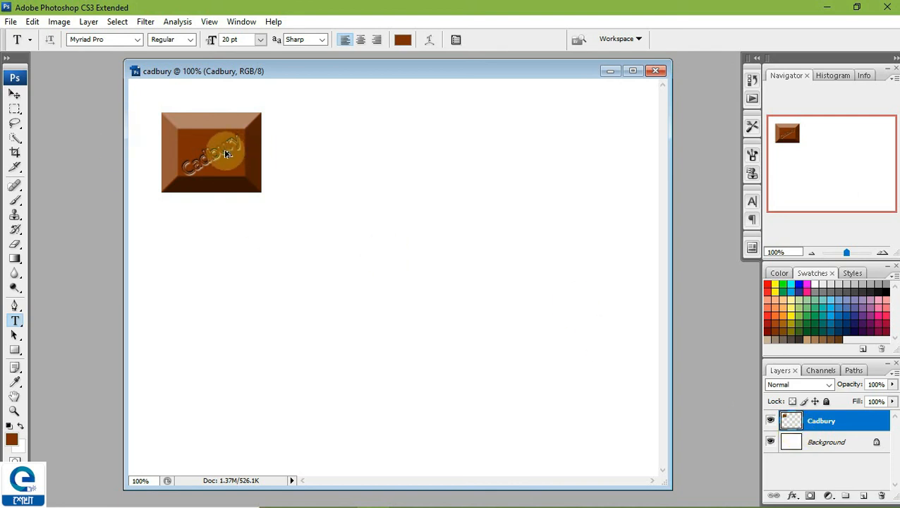
drag(203, 163, 302, 297)
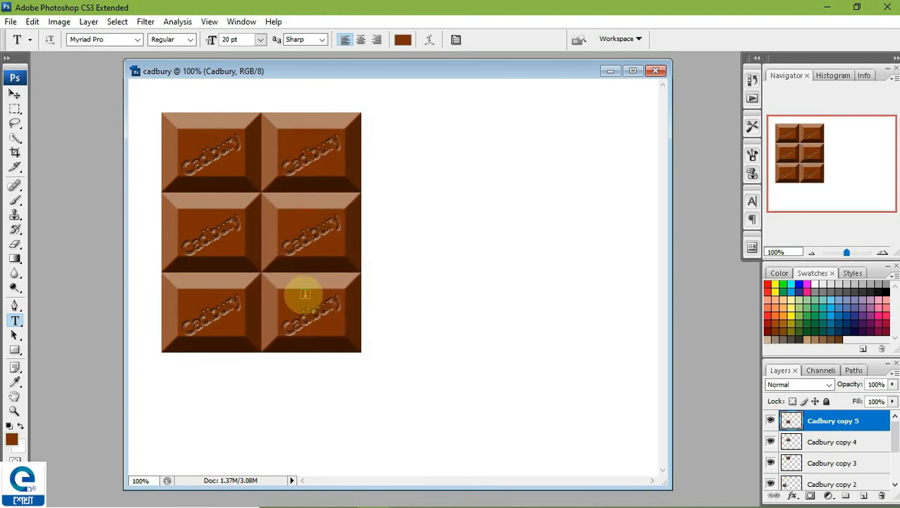